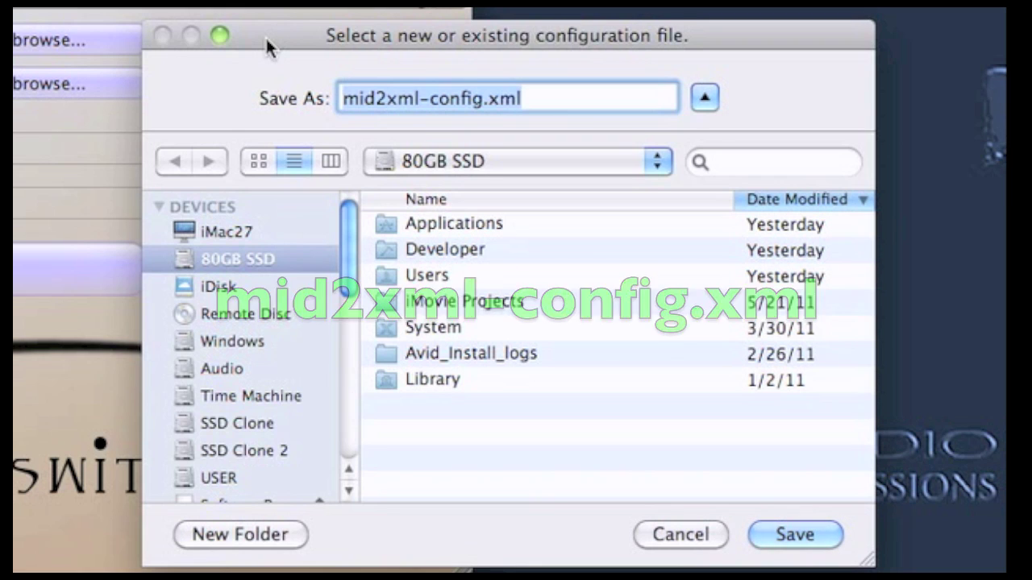
# Step: Save the configuration as mid2xml-config.xml on the 80GB SSD drive and look through the patch, track, tuplet and beaming settings
pyautogui.click(816, 536)
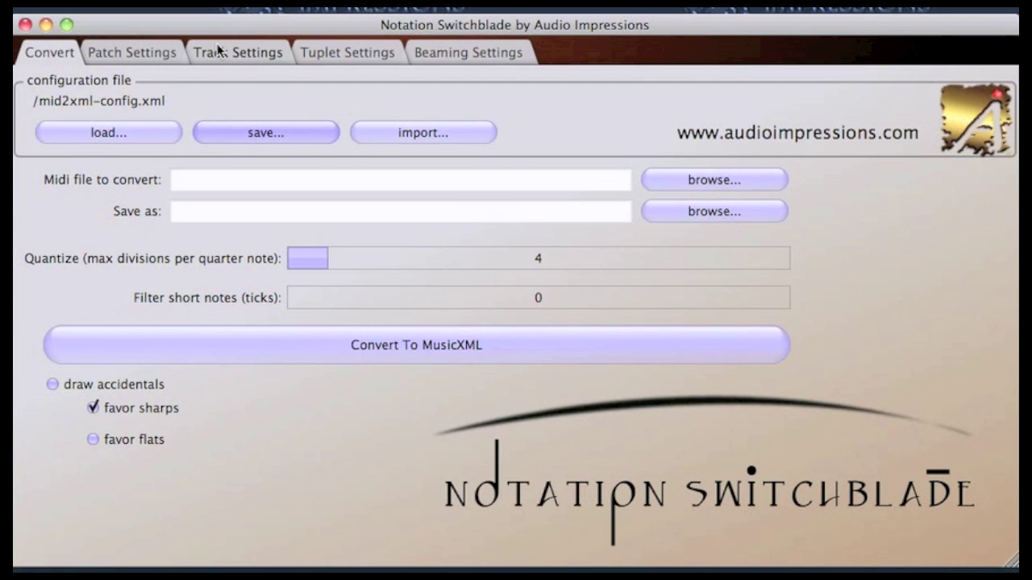
pyautogui.click(146, 52)
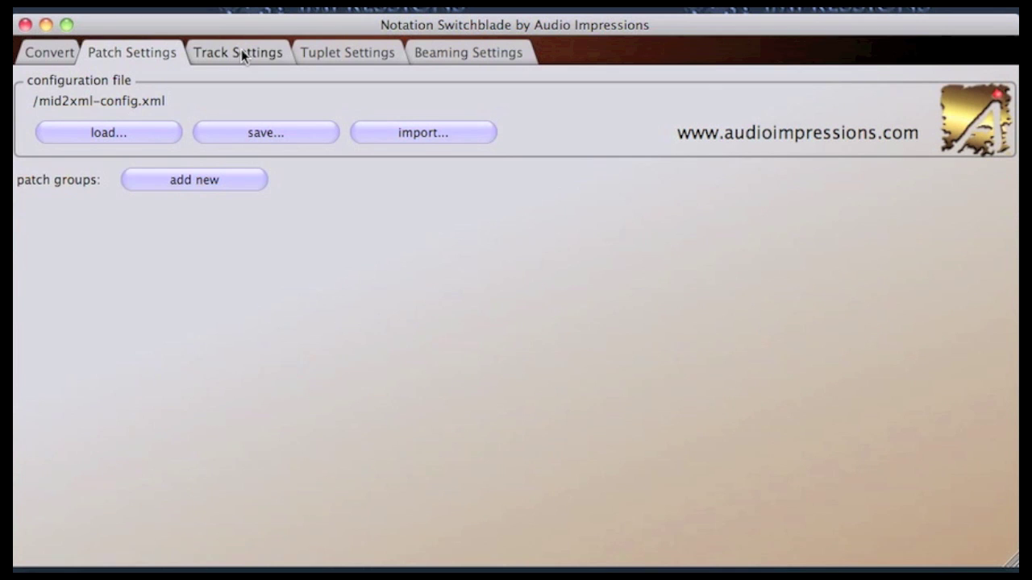
pyautogui.click(263, 54)
pyautogui.click(320, 54)
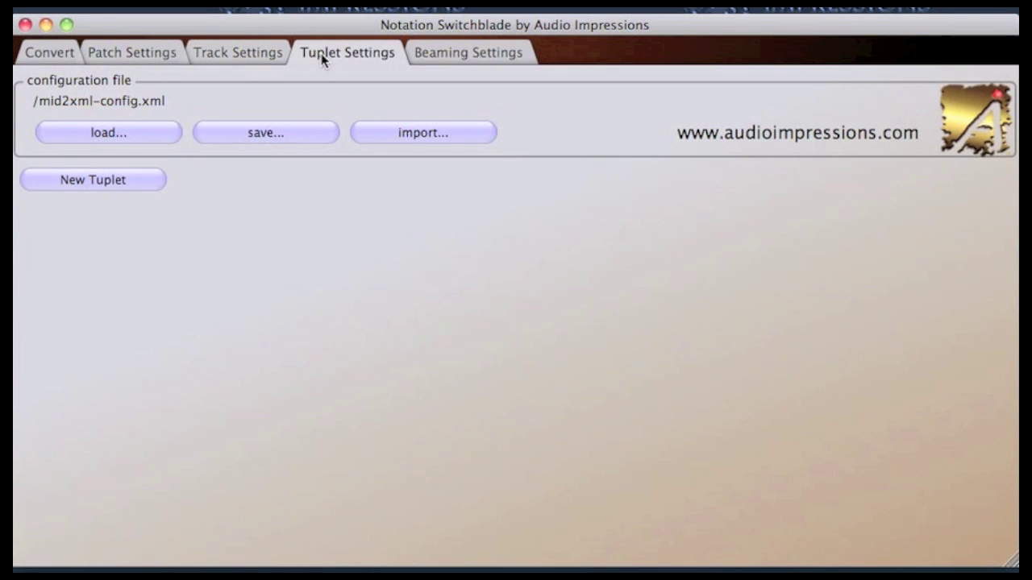
pyautogui.click(426, 54)
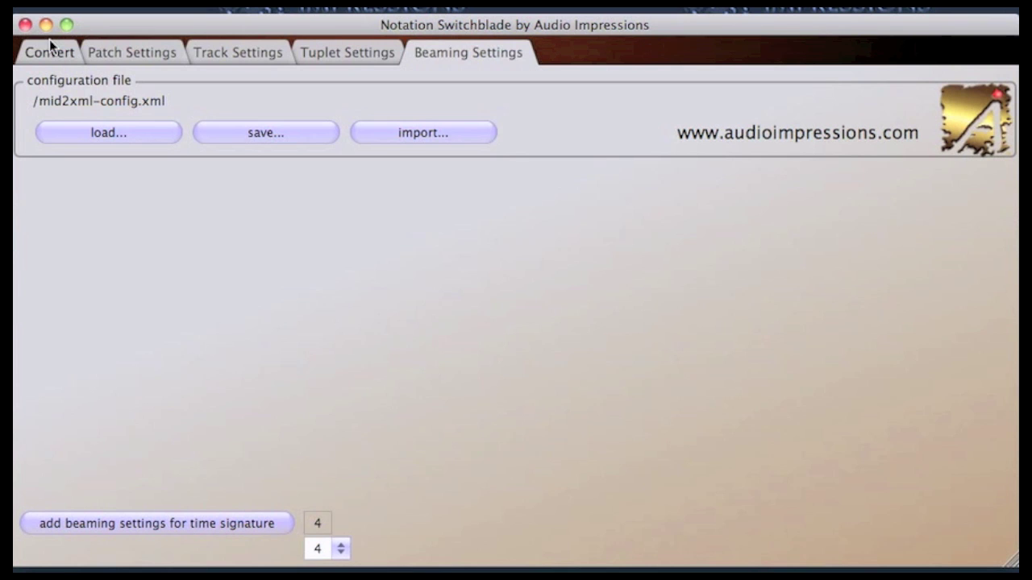
# Step: Load config_480ppq_basic.xml from the Configuration Files folder as the configuration file
pyautogui.click(138, 129)
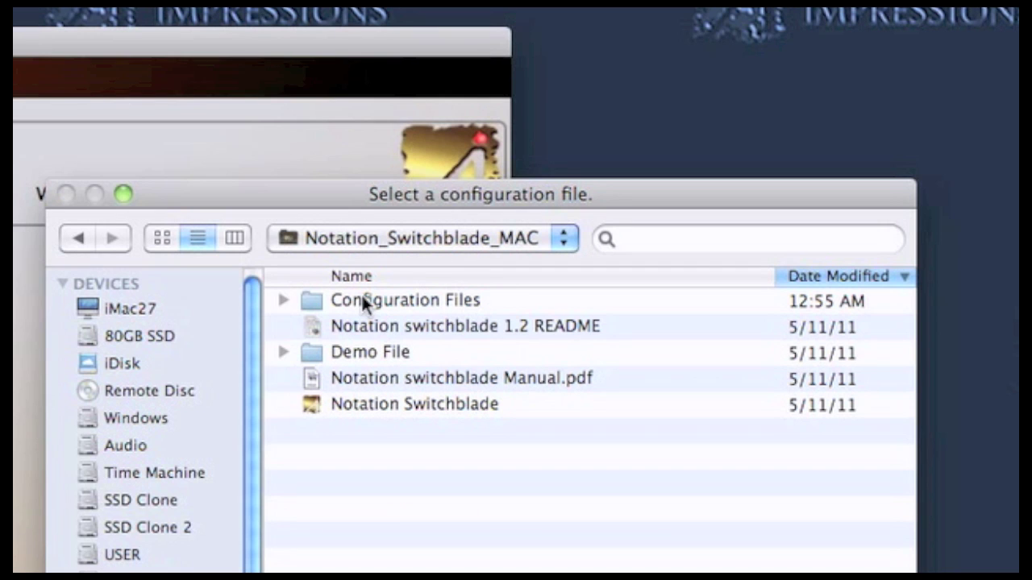
pyautogui.doubleClick(361, 299)
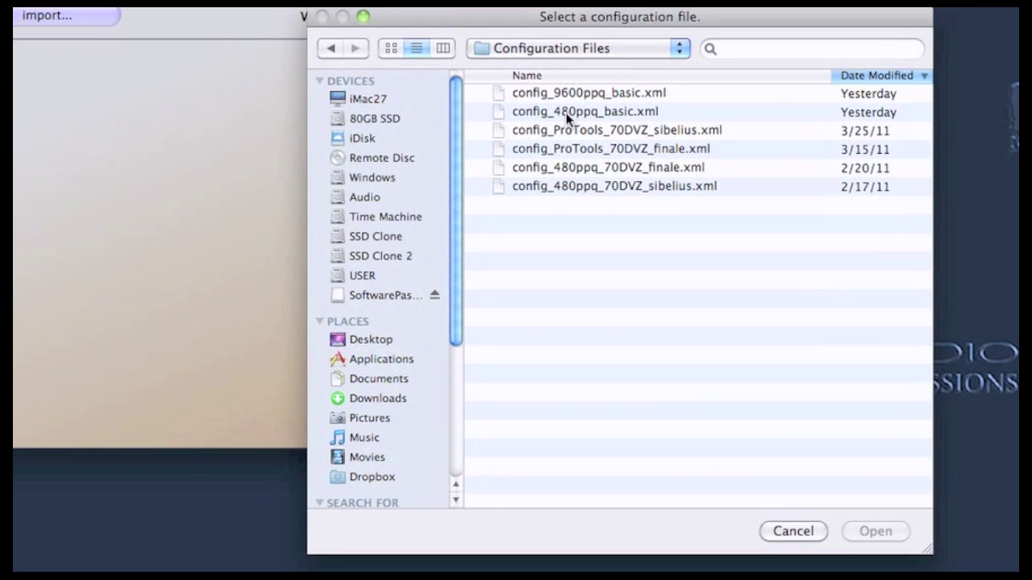
pyautogui.click(567, 119)
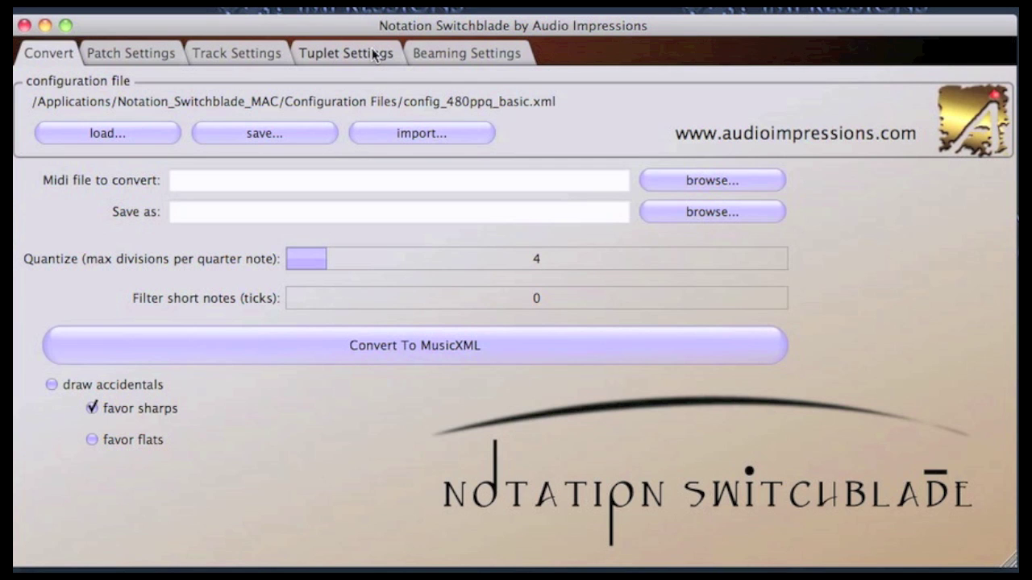
# Step: Examine the loaded configuration's tuplet and beaming settings and its track list down to track 32
pyautogui.click(373, 53)
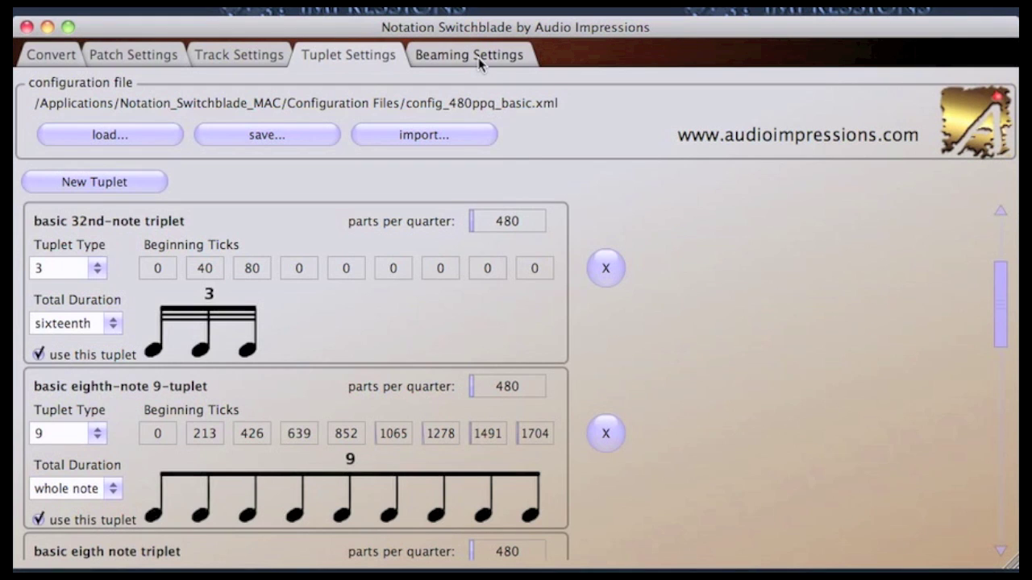
pyautogui.click(478, 57)
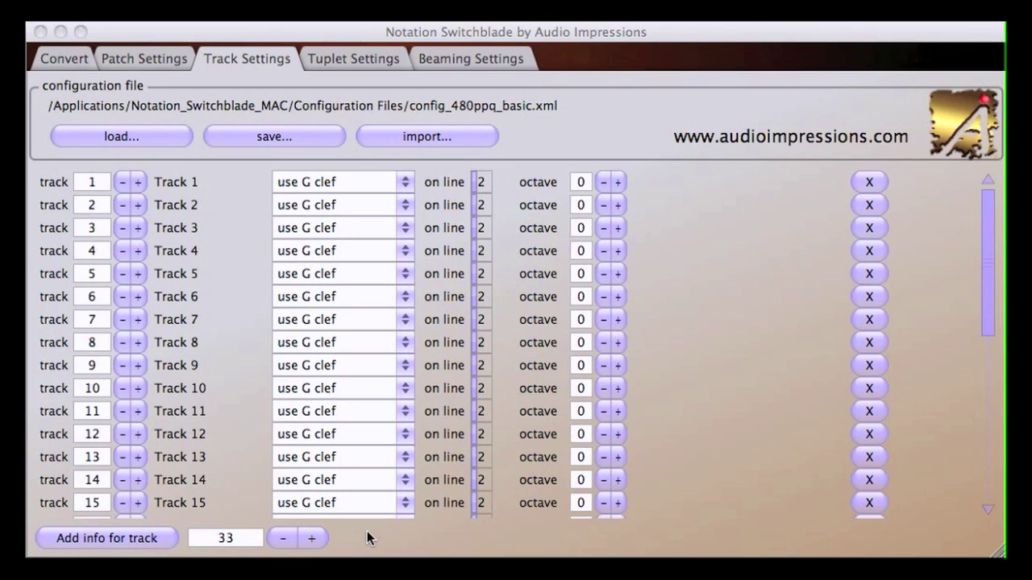
pyautogui.scroll(-15, 214, 383)
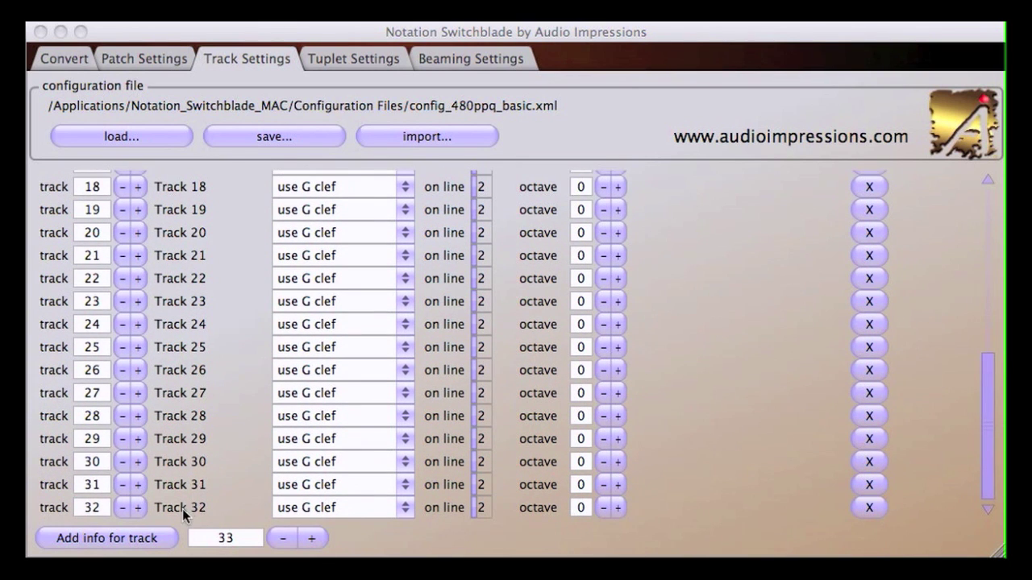
pyautogui.click(182, 509)
pyautogui.click(216, 511)
pyautogui.click(224, 458)
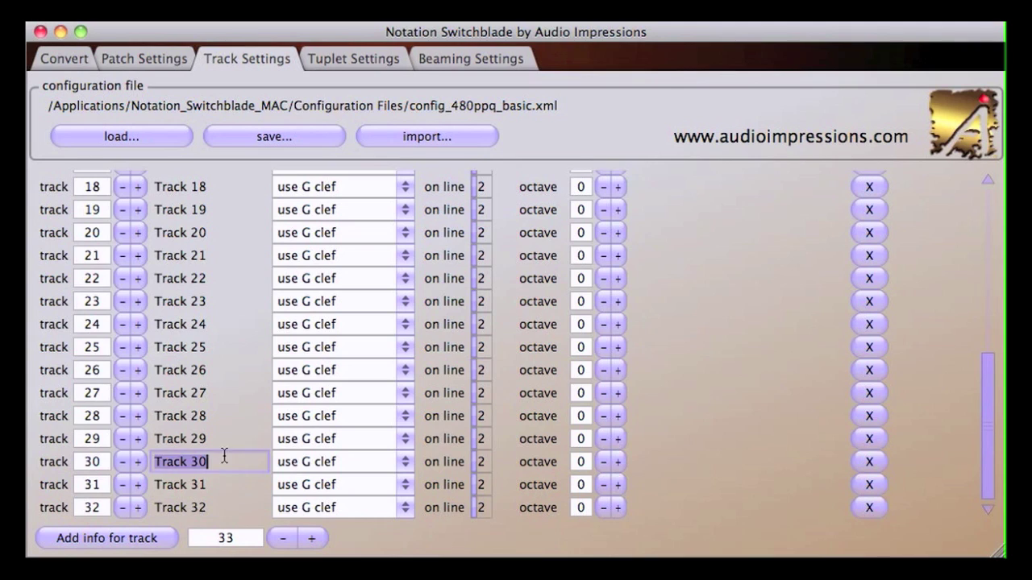
pyautogui.click(383, 544)
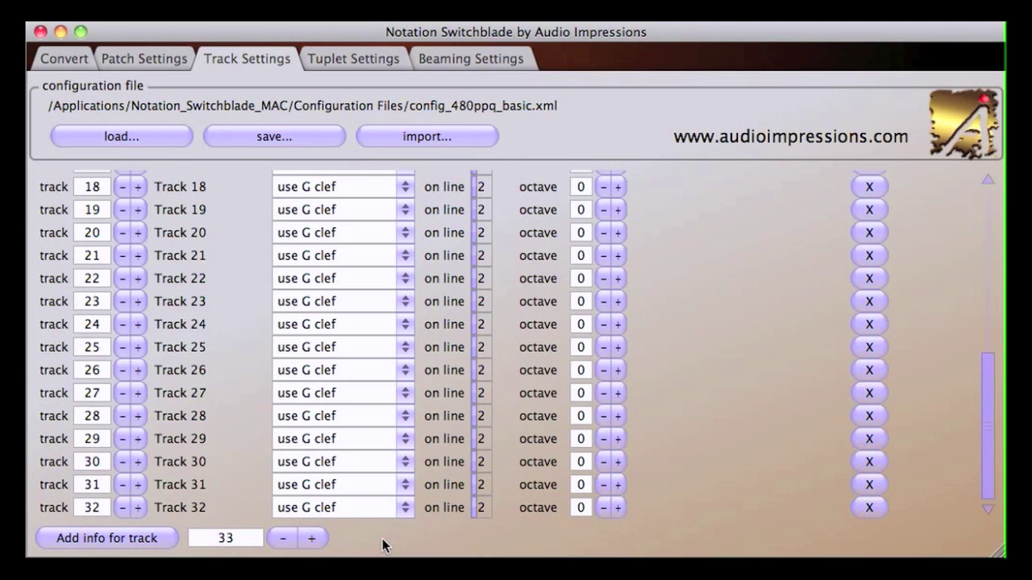
# Step: Add info for track 33 and name the new track Violins I
pyautogui.click(89, 537)
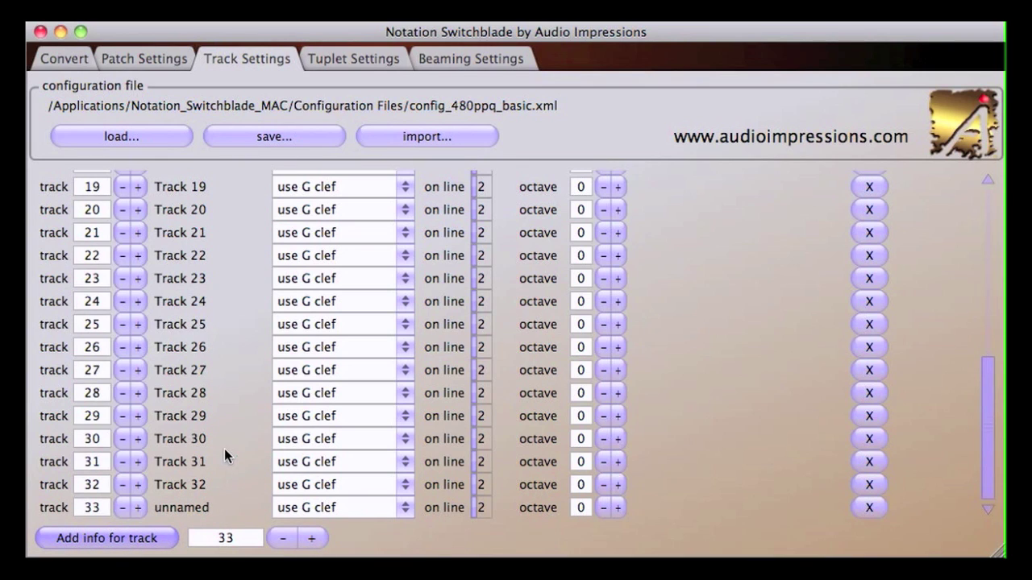
pyautogui.click(167, 508)
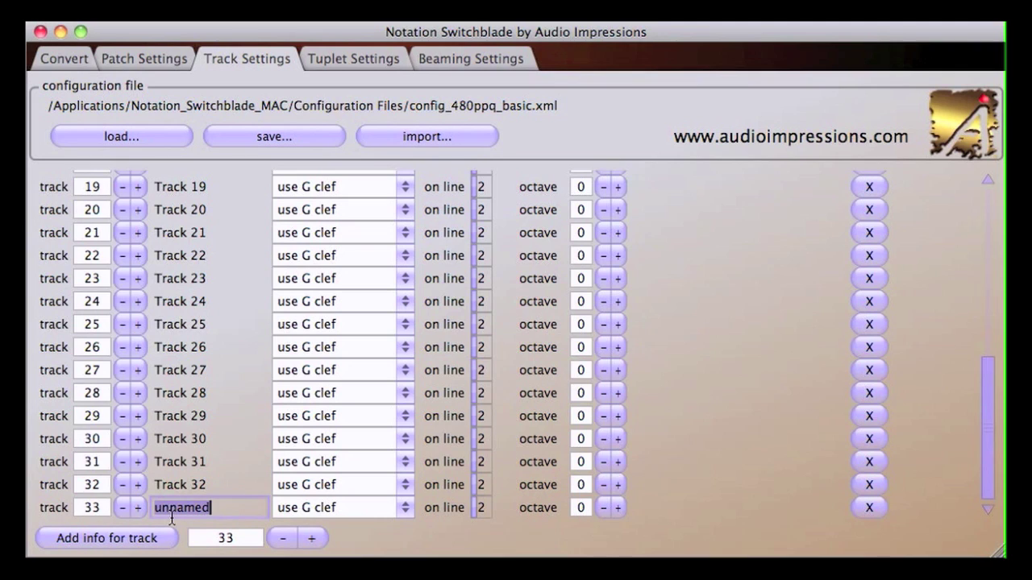
pyautogui.write('Violins')
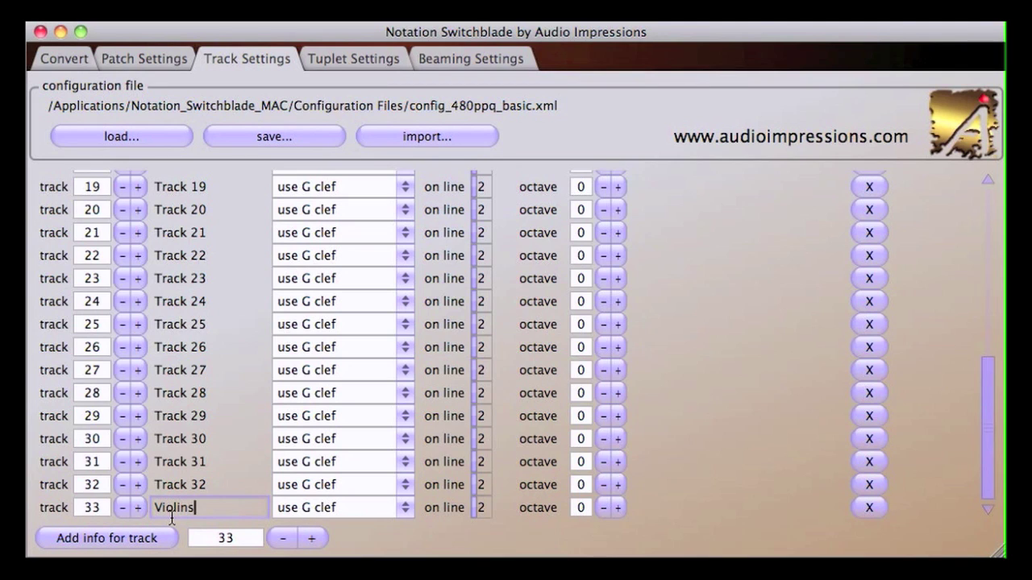
pyautogui.write(' I')
pyautogui.press('Return')
# Step: Set the clef line of track 27 to 1 and view its available clef signs
pyautogui.click(406, 350)
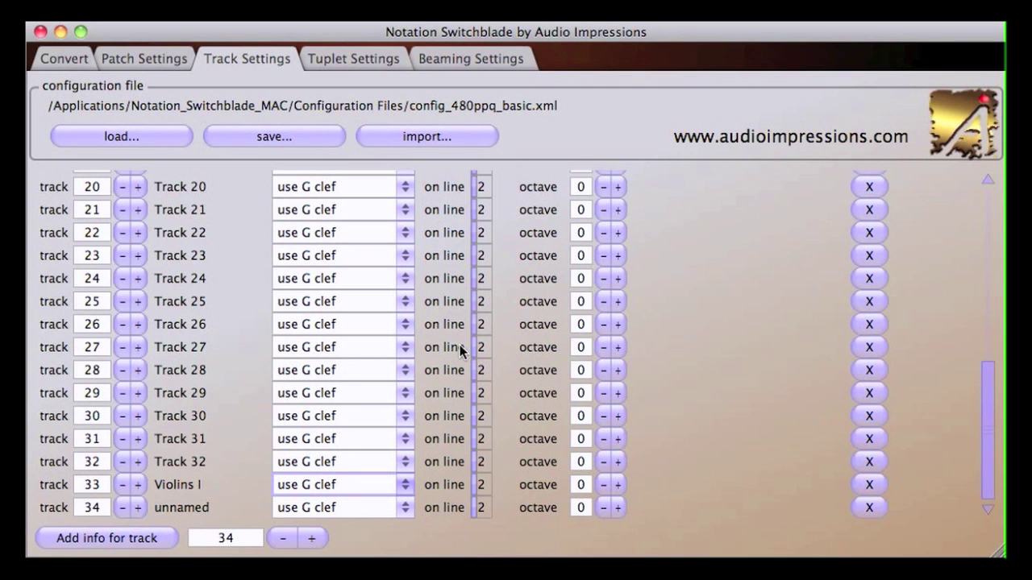
pyautogui.doubleClick(483, 350)
pyautogui.write('1')
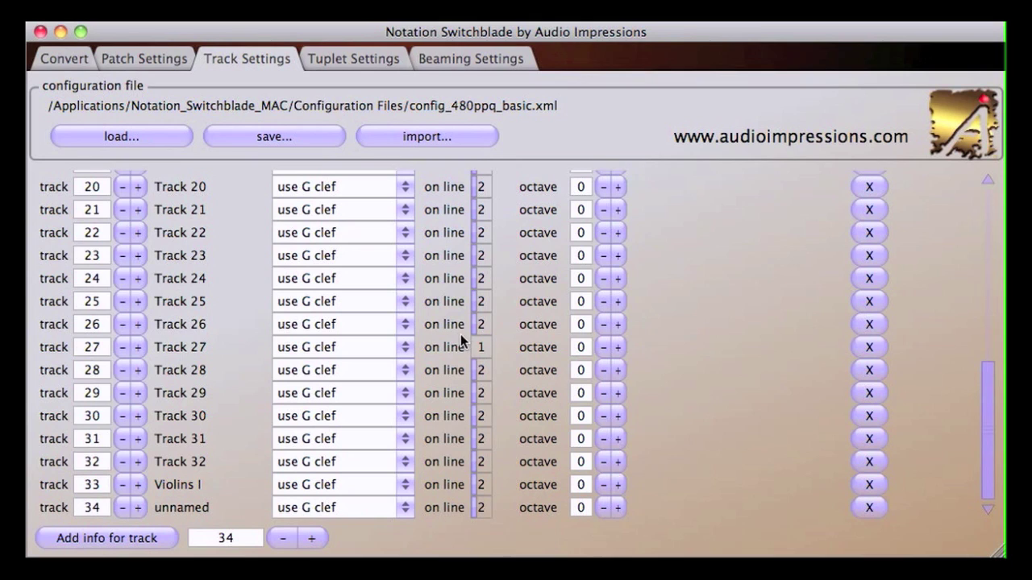
pyautogui.doubleClick(484, 350)
pyautogui.write('2')
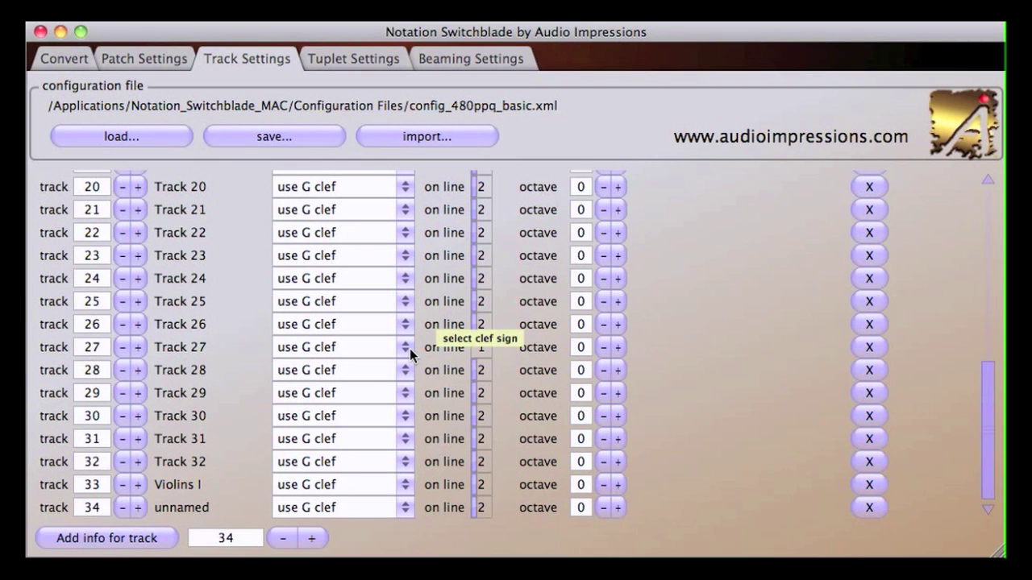
pyautogui.click(409, 348)
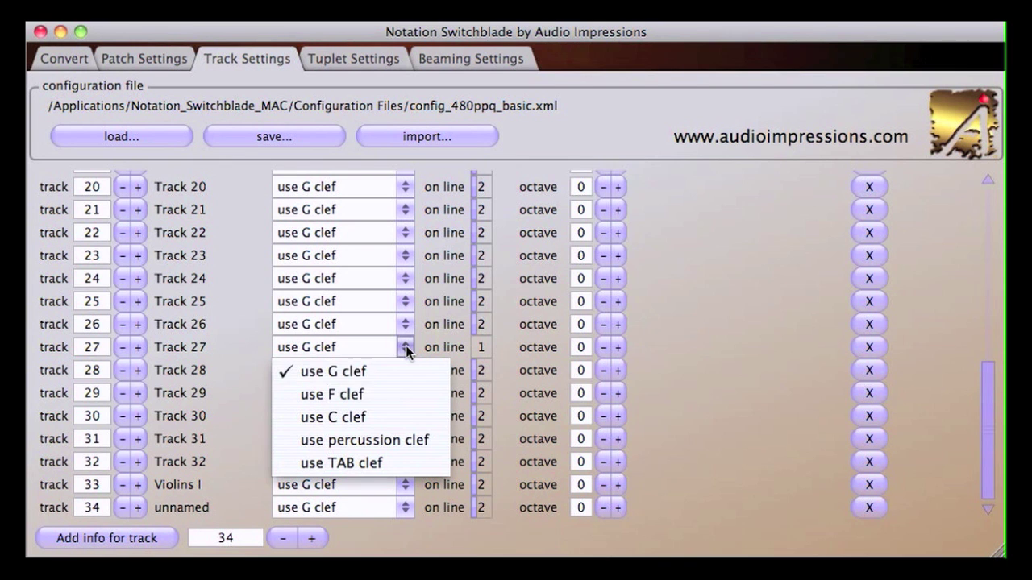
pyautogui.click(226, 362)
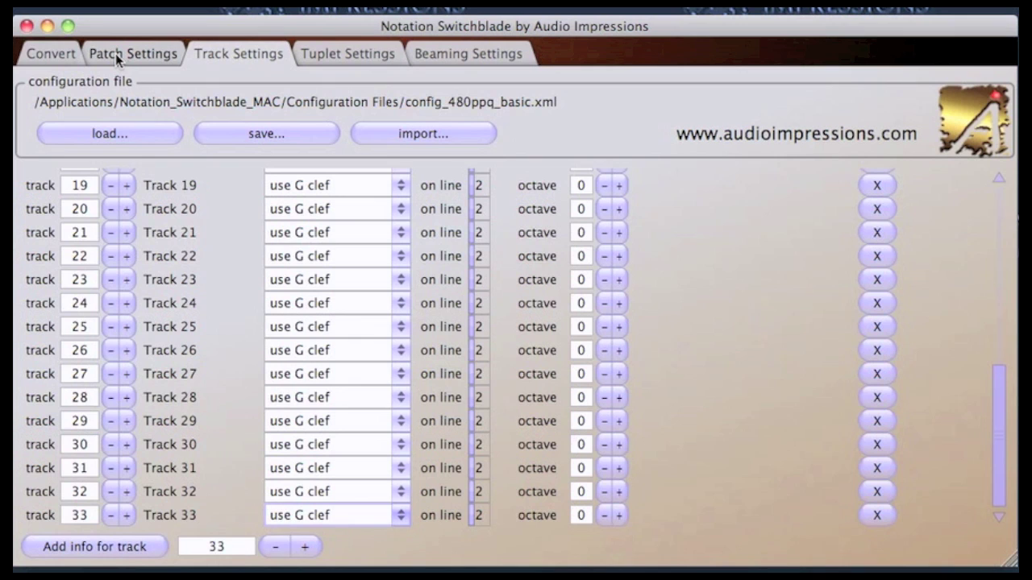
# Step: Review the patch groups and save the configuration over the existing mid2xml-config.xml on the 80GB SSD drive
pyautogui.click(115, 53)
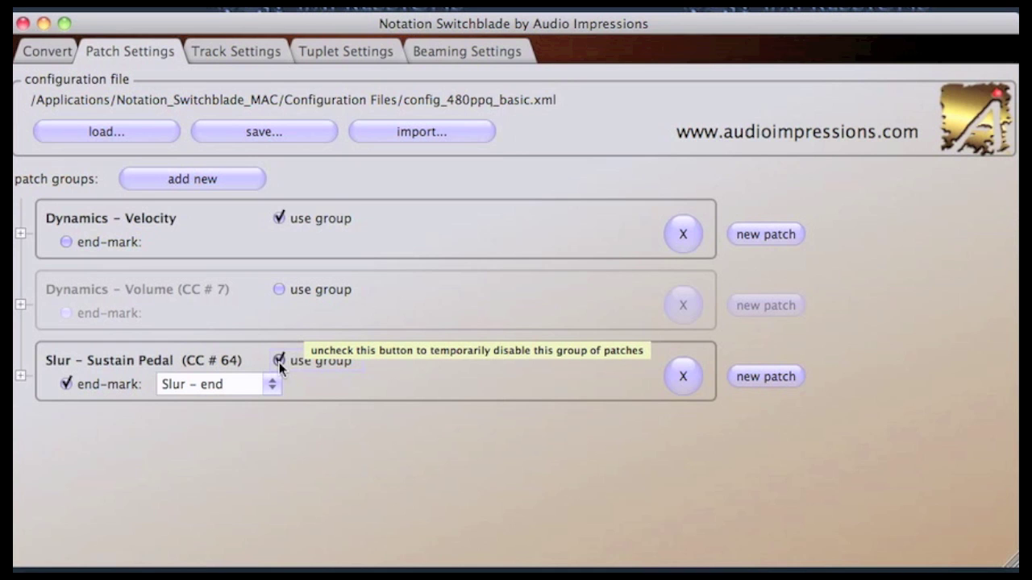
pyautogui.click(303, 135)
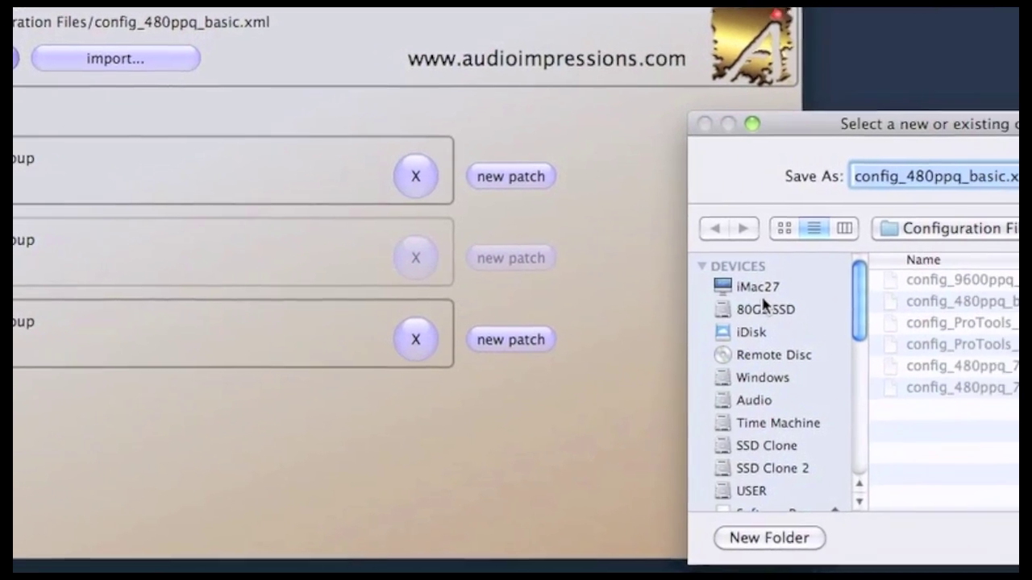
pyautogui.click(718, 300)
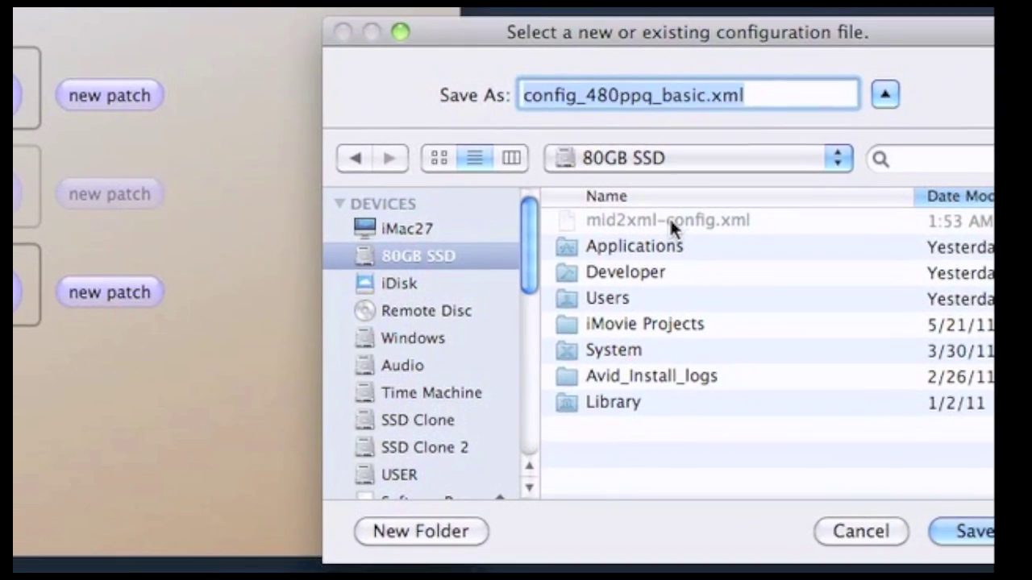
pyautogui.click(739, 225)
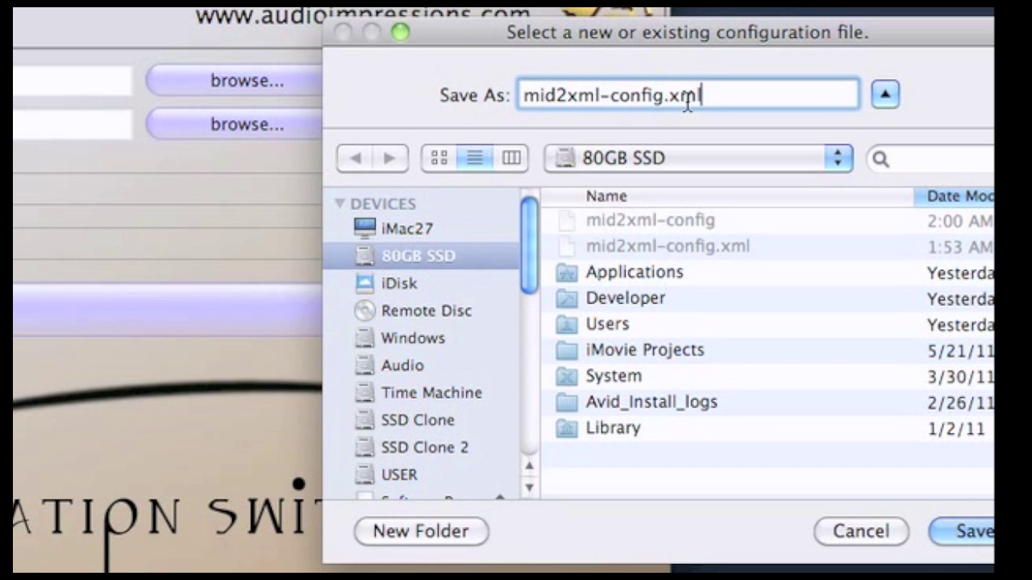
pyautogui.press('Return')
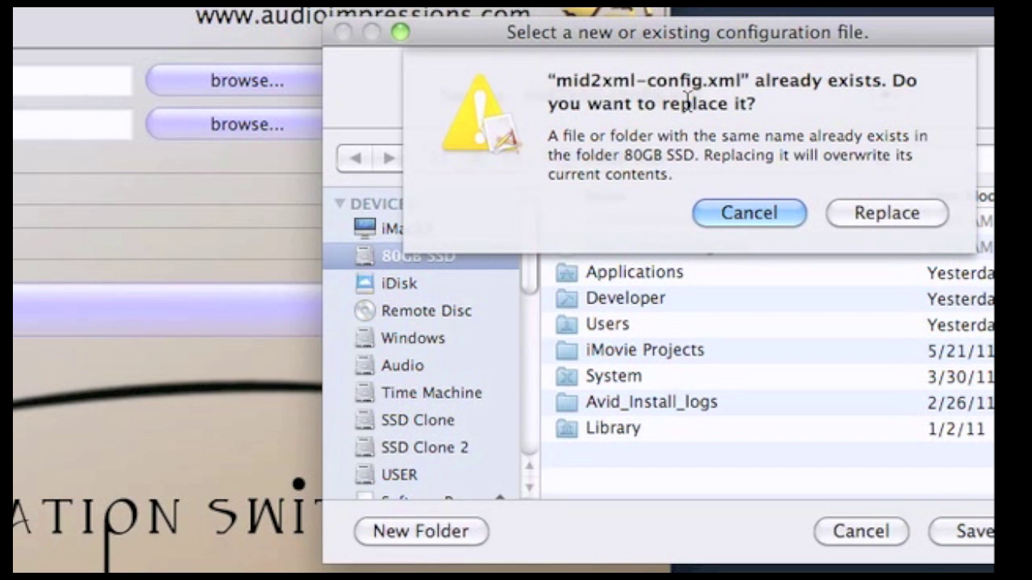
pyautogui.click(915, 216)
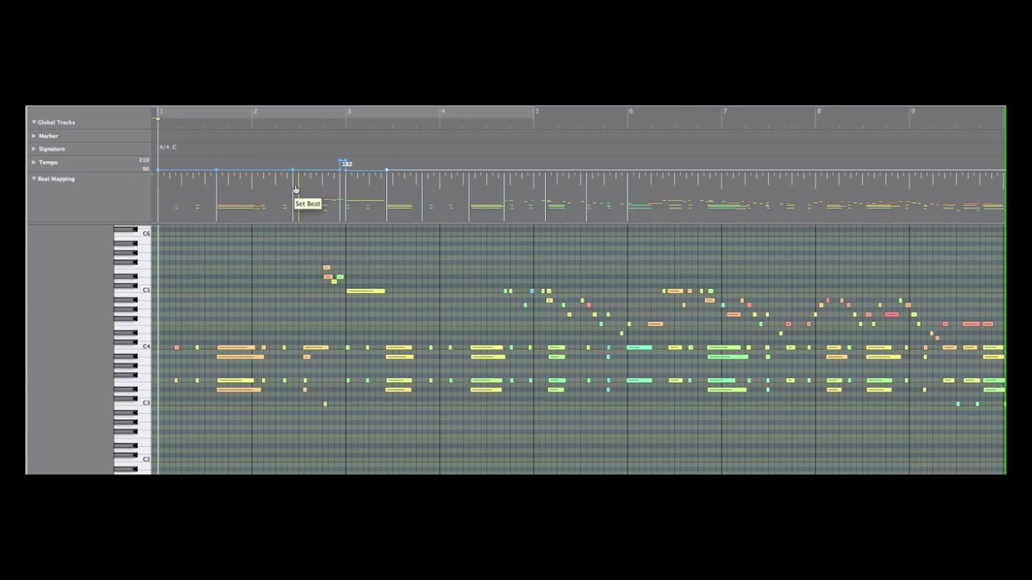
# Step: In the sequencer, set a beat in the Beat Mapping track between bars 2 and 3
pyautogui.moveTo(275, 181); pyautogui.dragTo(286, 184)
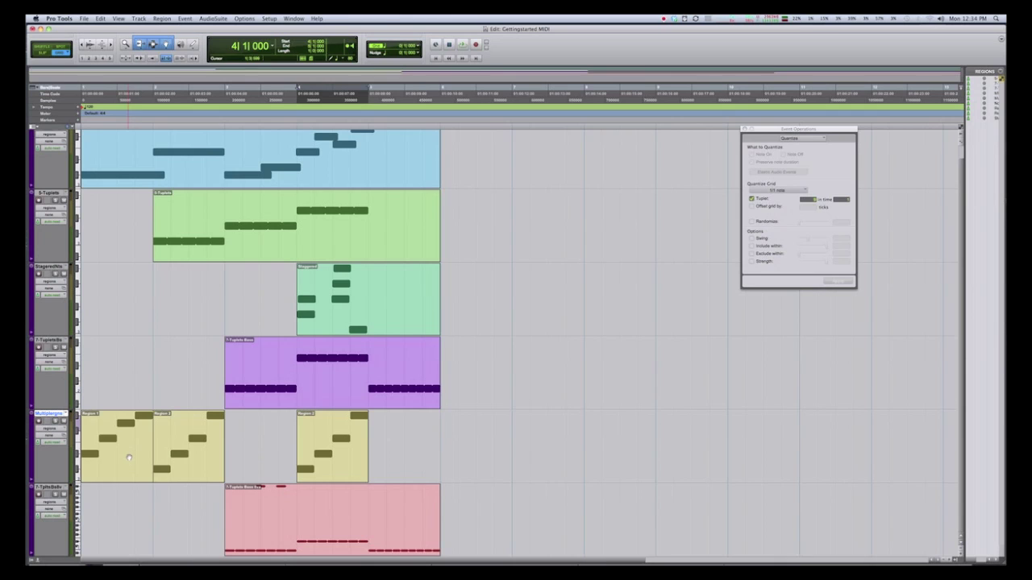
# Step: In Pro Tools, consolidate the three separate regions on the multiple-regions track into one region
pyautogui.click(137, 454)
pyautogui.keyDown('shift'); pyautogui.click(208, 458); pyautogui.keyUp('shift')
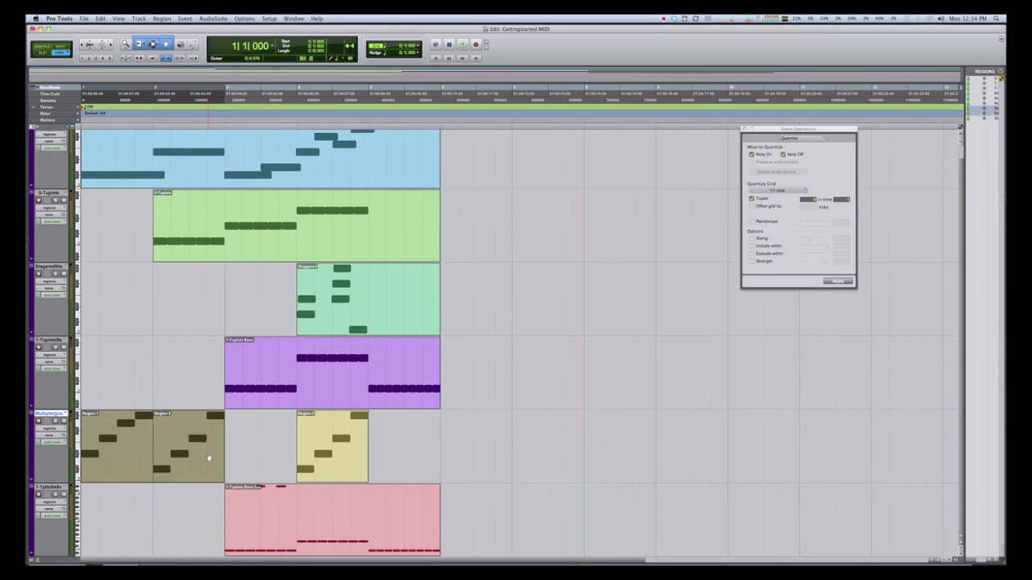
pyautogui.keyDown('shift'); pyautogui.click(349, 458); pyautogui.keyUp('shift')
pyautogui.click(100, 18)
pyautogui.click(139, 208)
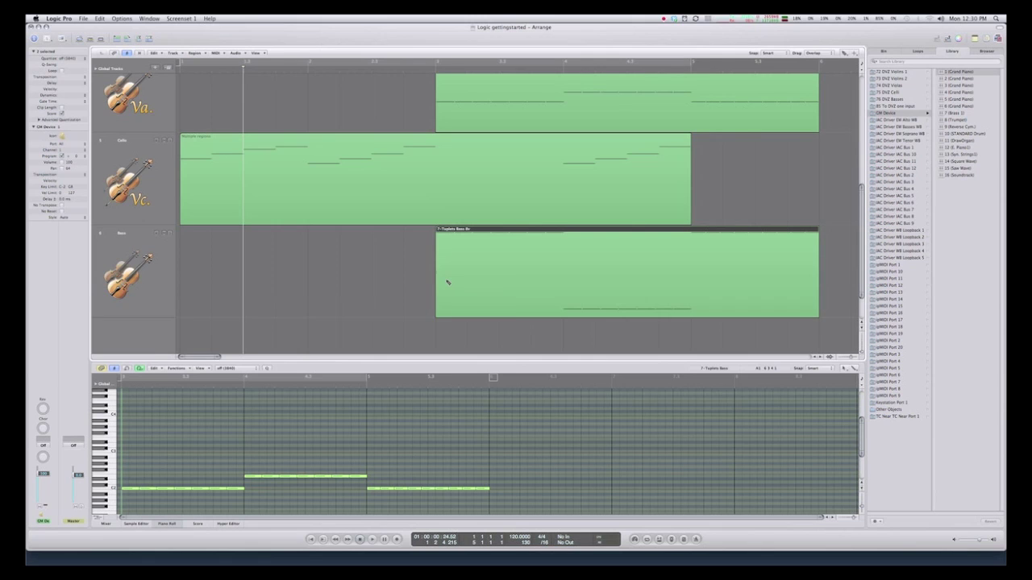
# Step: In Logic Pro, extend the start of the 7-Tuplets region on the Bass track back to bar 1
pyautogui.rightClick(445, 280)
pyautogui.click(438, 315)
pyautogui.moveTo(438, 314); pyautogui.dragTo(180, 314)
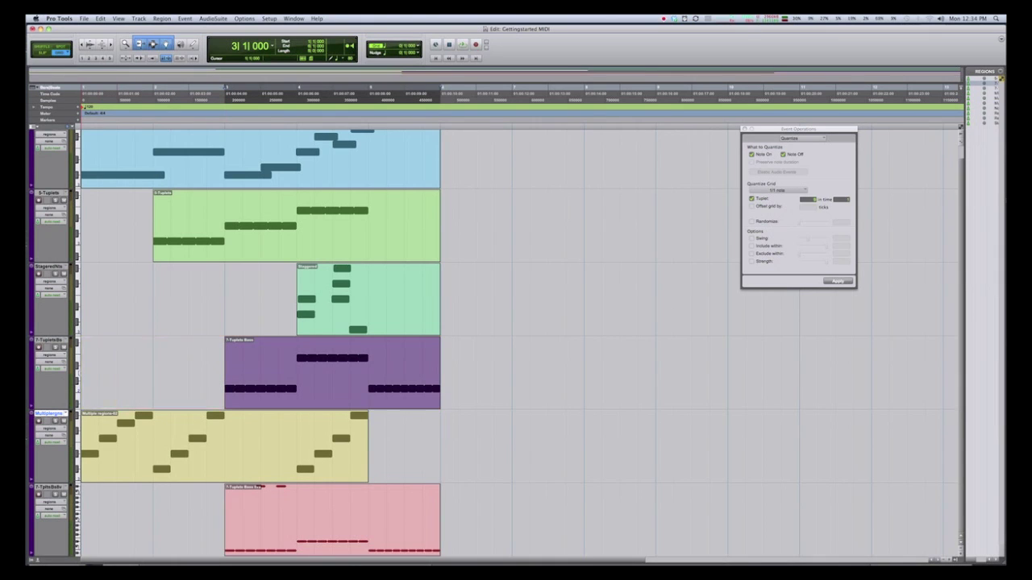
# Step: In Pro Tools, extend the starts of the 7-Tuplets Bass, Staggered, 5-Tuplets and lowest red regions back to bar 1
pyautogui.moveTo(227, 373); pyautogui.dragTo(78, 373)
pyautogui.moveTo(299, 315); pyautogui.dragTo(81, 316)
pyautogui.click(152, 245)
pyautogui.moveTo(118, 246); pyautogui.dragTo(81, 245)
pyautogui.moveTo(226, 531); pyautogui.dragTo(81, 531)
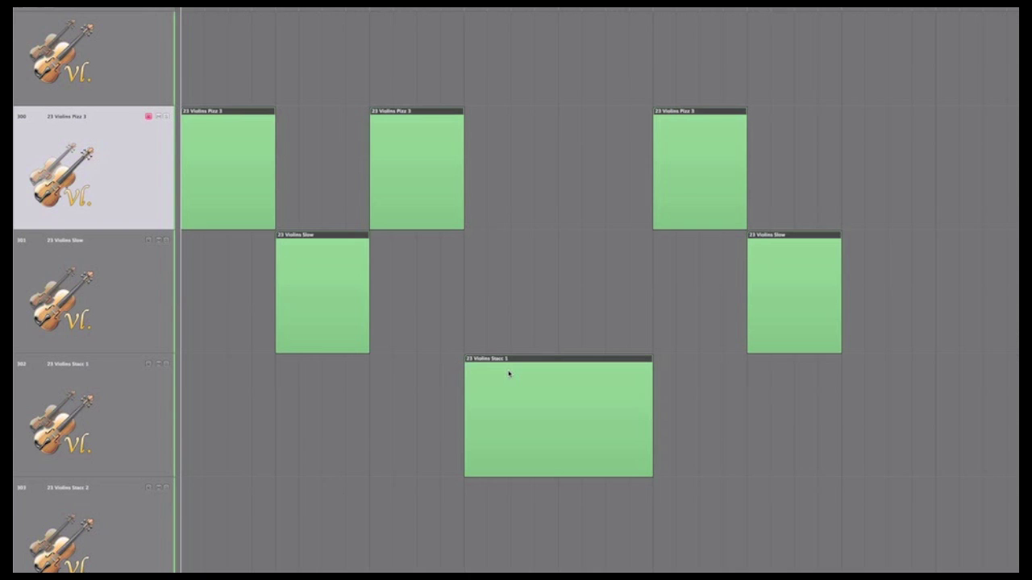
# Step: In Logic Pro, merge the selected 23 Violins Pizz, Slow and Stacc regions with the Glue Tool
pyautogui.press('Escape')
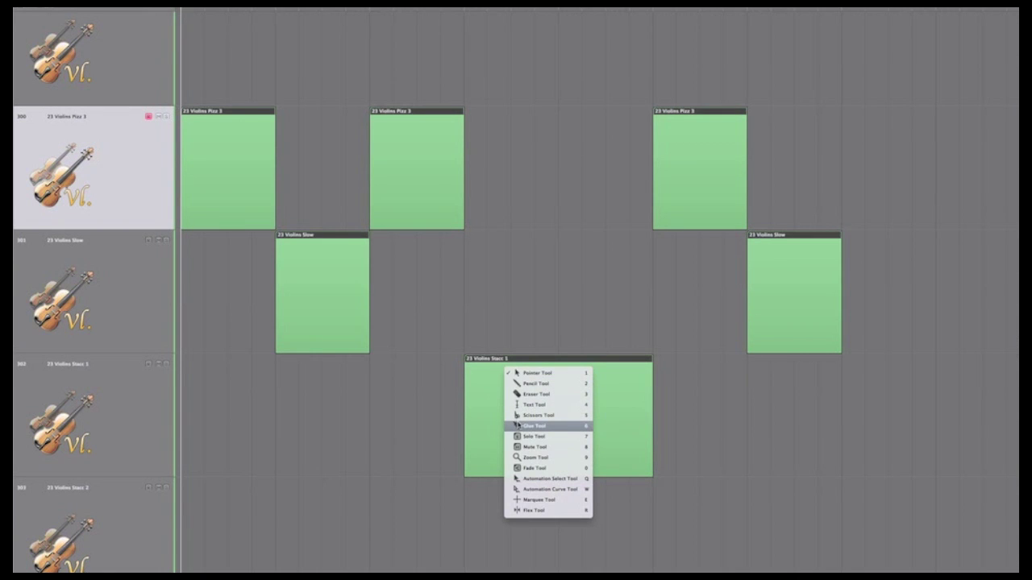
pyautogui.click(517, 426)
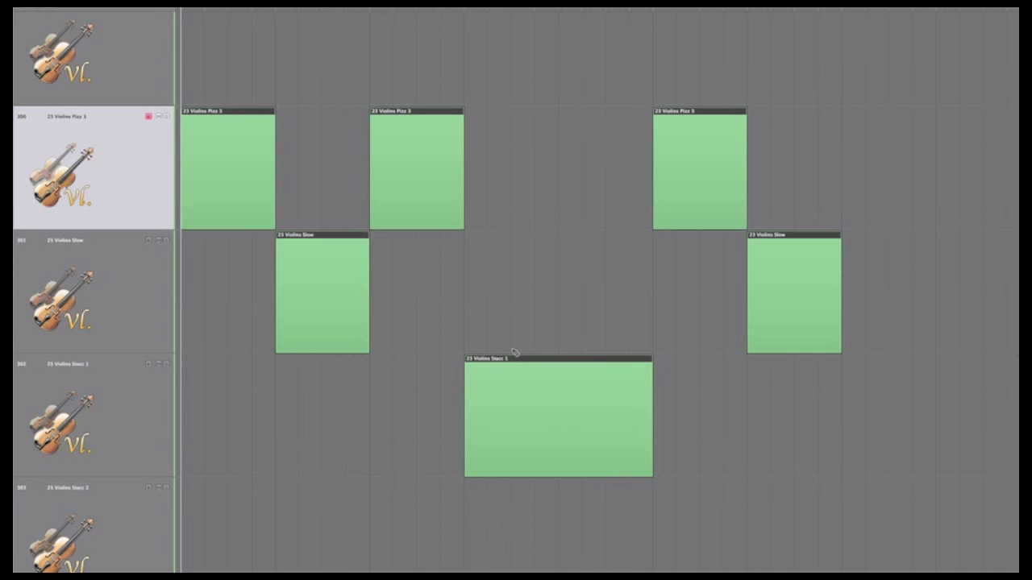
pyautogui.click(448, 211)
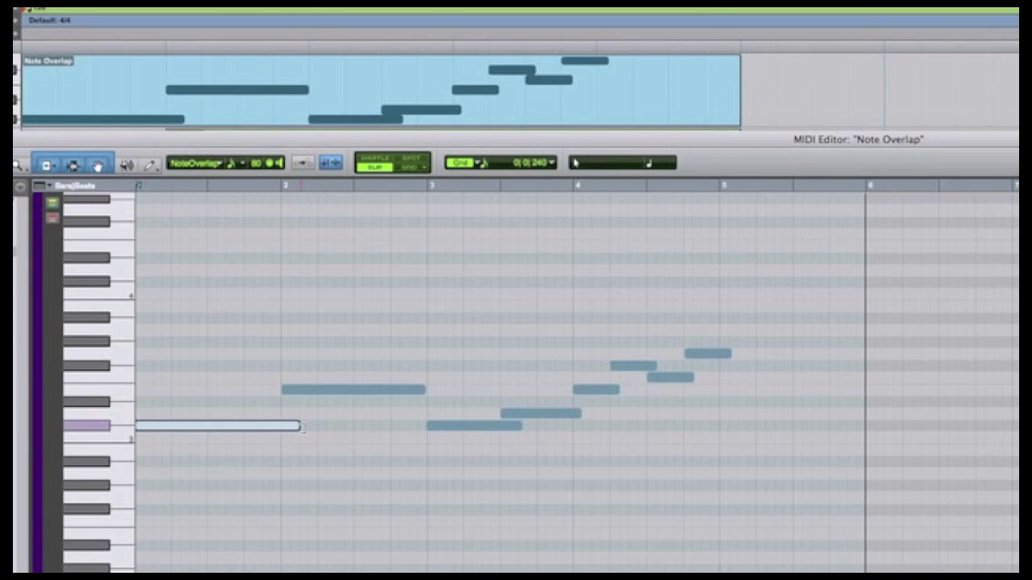
# Step: In Pro Tools, shorten the overlapping notes in the Note Overlap region, ending the first note at bar 2 and trimming the bar 3 note
pyautogui.moveTo(303, 427)
pyautogui.mouseDown()
pyautogui.moveTo(271, 426)
pyautogui.moveTo(283, 426)
pyautogui.mouseUp()
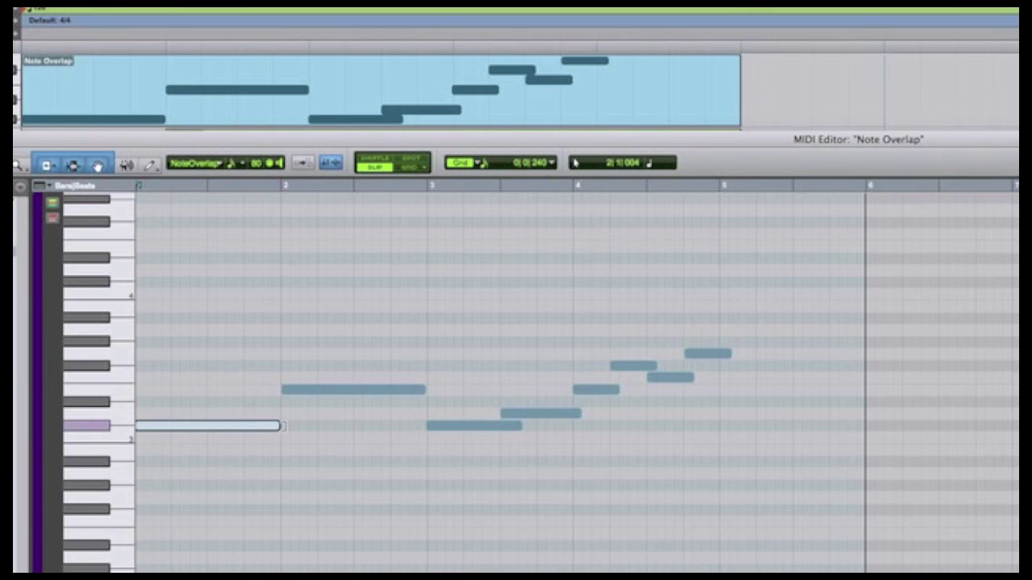
pyautogui.moveTo(521, 425); pyautogui.dragTo(509, 427)
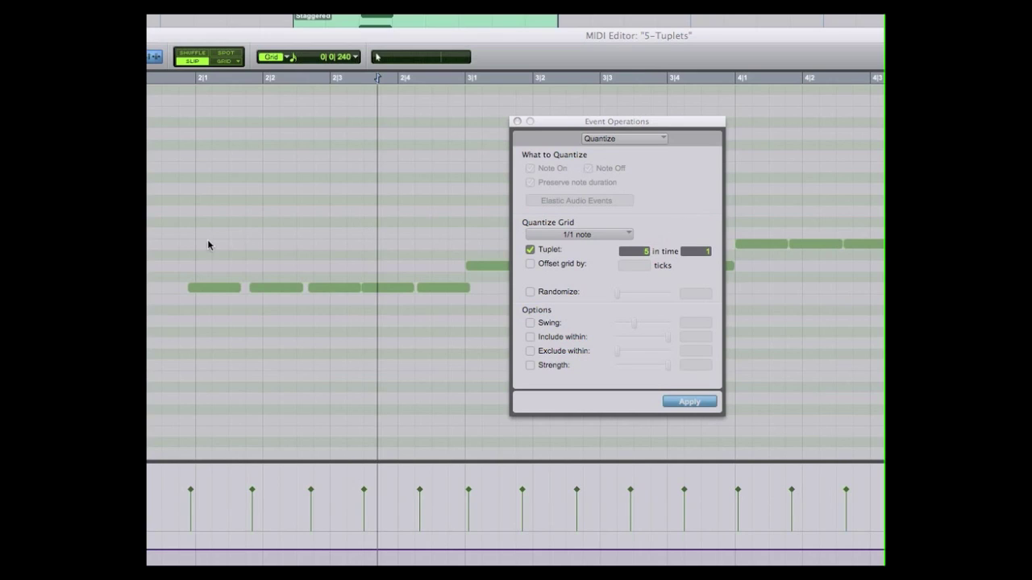
# Step: Quantize the five notes in bar 2 of the 5-Tuplets region to a 1/1 note grid with a 5-in-time-1 tuplet
pyautogui.click(208, 245)
pyautogui.moveTo(233, 281); pyautogui.dragTo(438, 349)
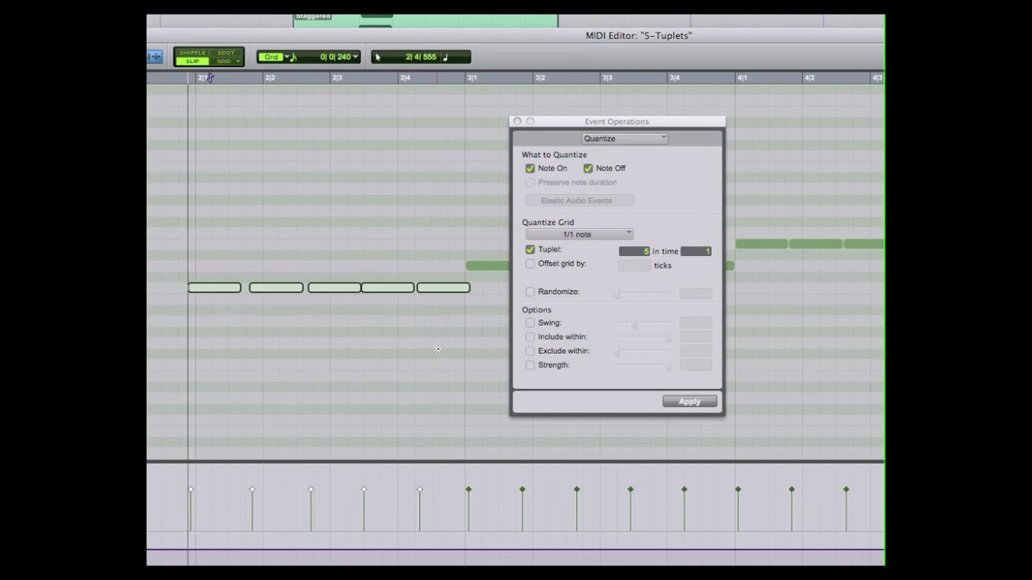
pyautogui.click(686, 403)
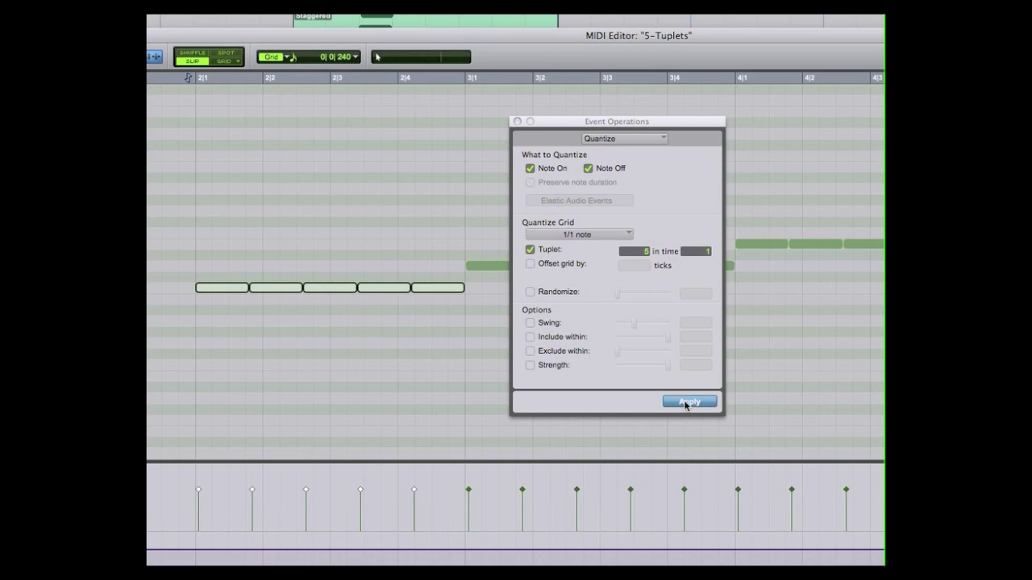